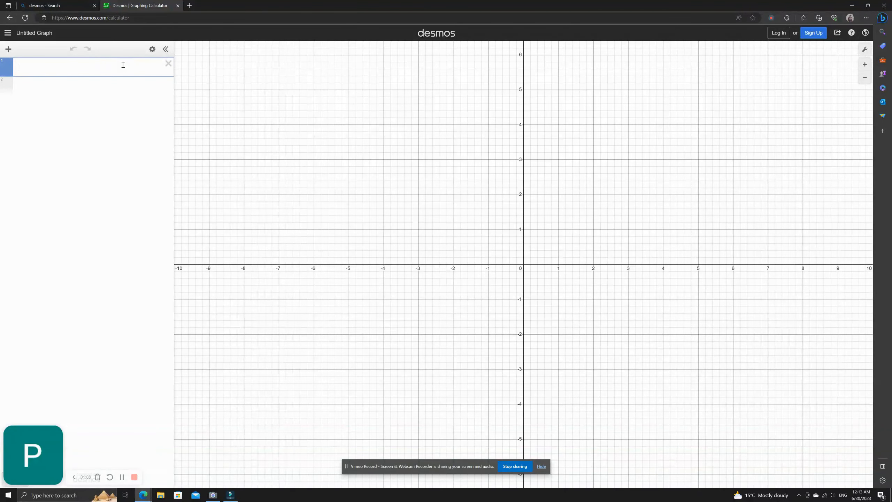
# Graph the line y = 3x + 9 and display the coordinates of its y-intercept.
pyautogui.write('y = 3x + 9')
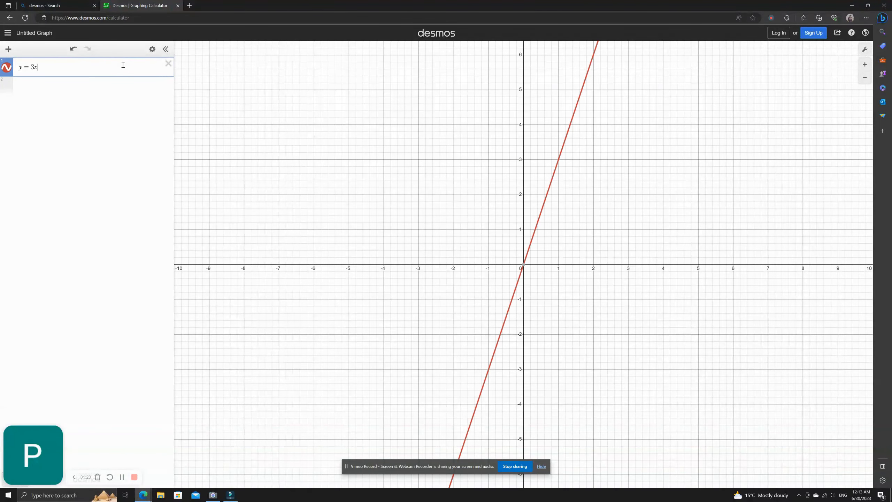
pyautogui.scroll(-2, 548, 185)
pyautogui.moveTo(550, 182); pyautogui.dragTo(486, 389)
pyautogui.click(459, 212)
# Examine how the line y = 3x + 9 looks at very large axis scales and back near the origin.
pyautogui.scroll(-15, 458, 215)
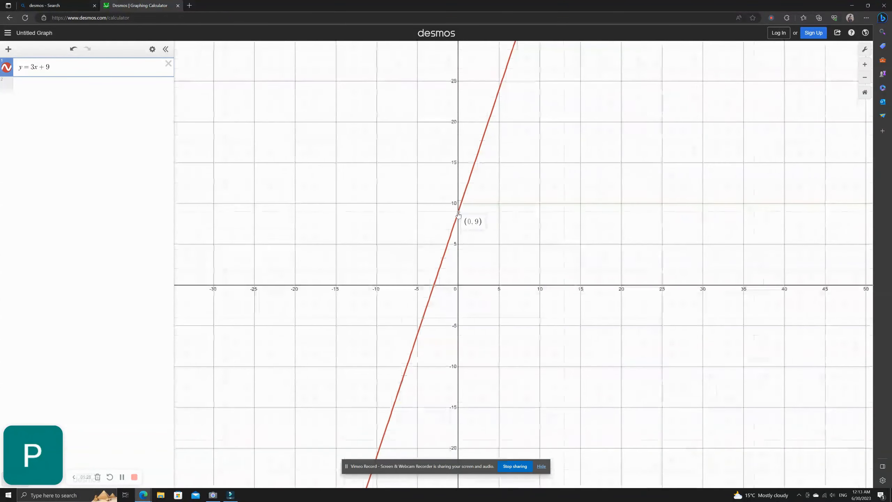
pyautogui.scroll(-15, 460, 219)
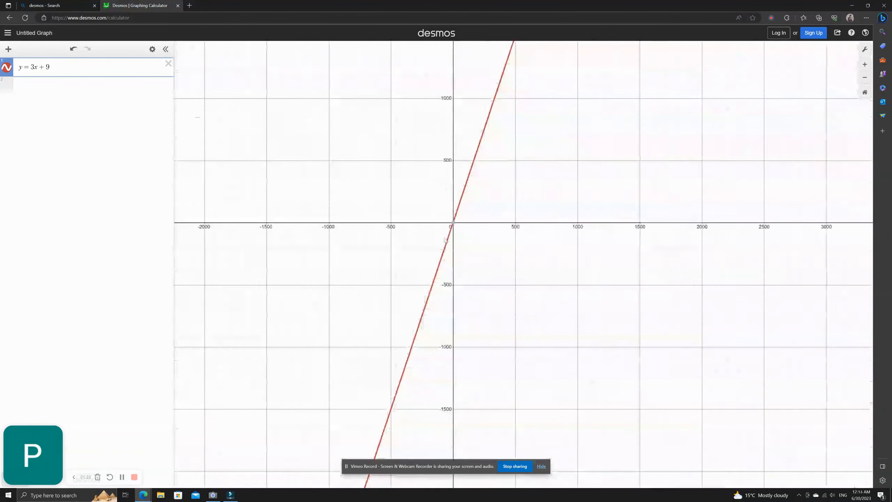
pyautogui.scroll(-15, 438, 247)
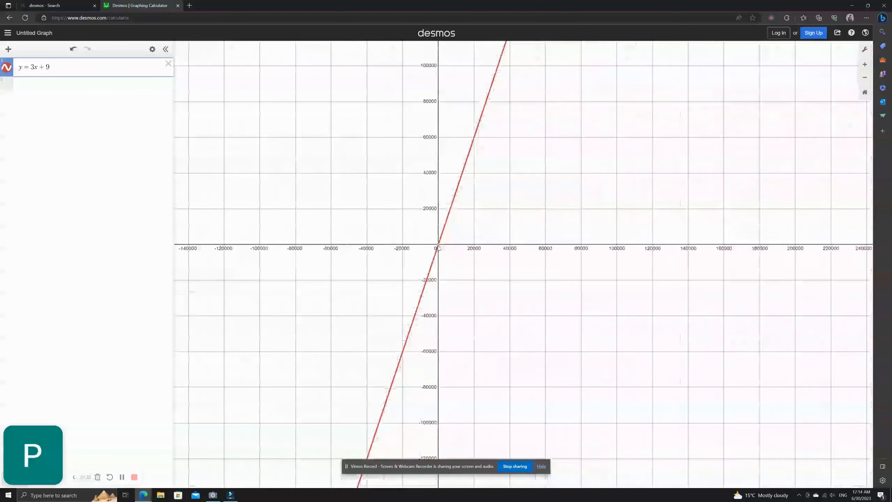
pyautogui.scroll(-10, 439, 247)
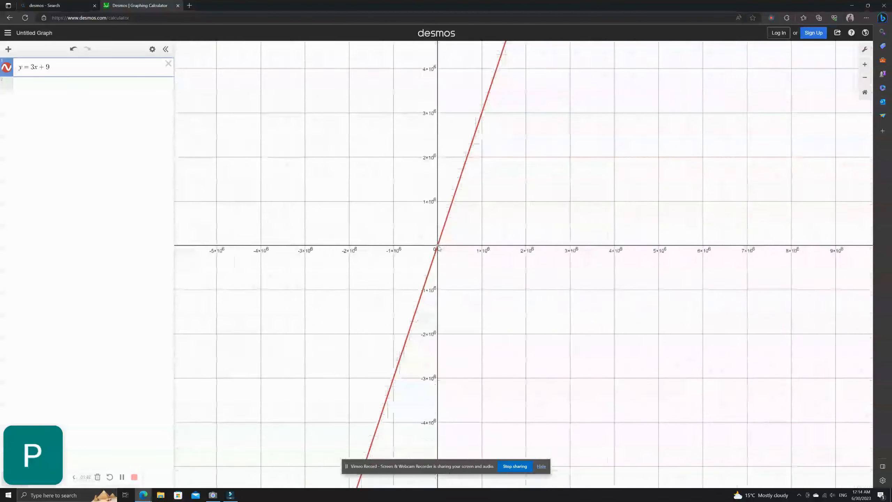
pyautogui.scroll(-4, 439, 247)
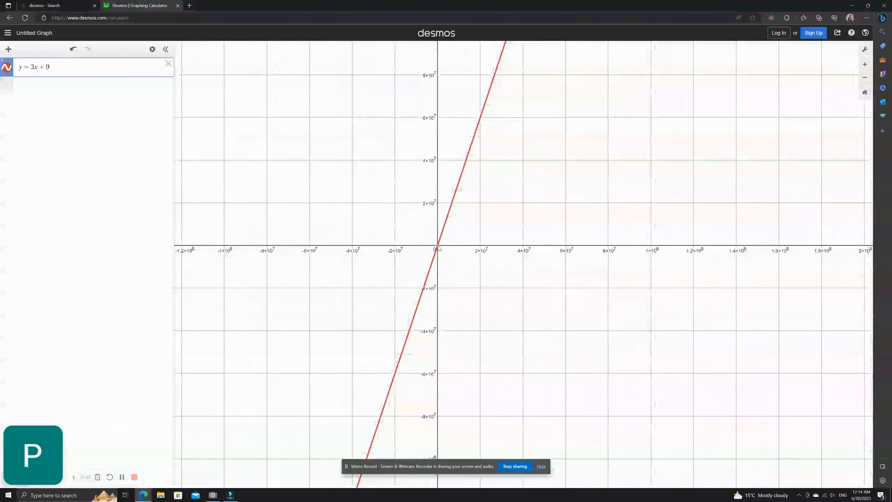
pyautogui.scroll(12, 439, 247)
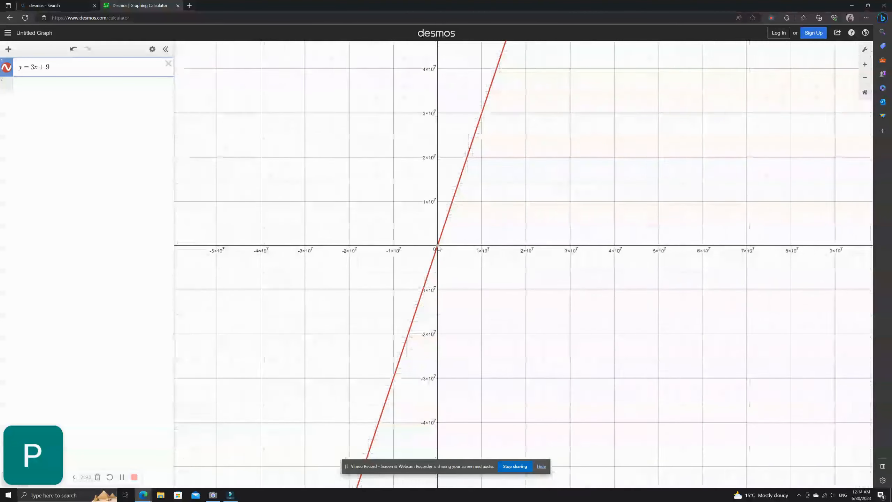
pyautogui.scroll(15, 439, 247)
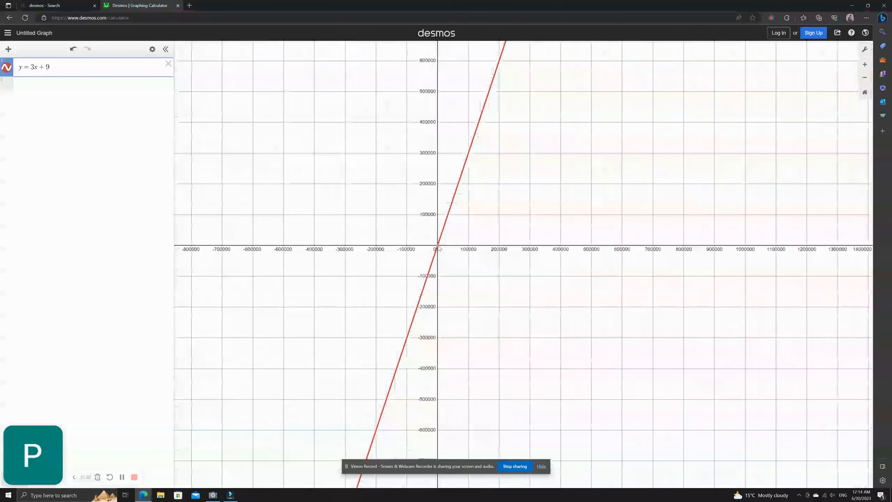
pyautogui.scroll(12, 438, 247)
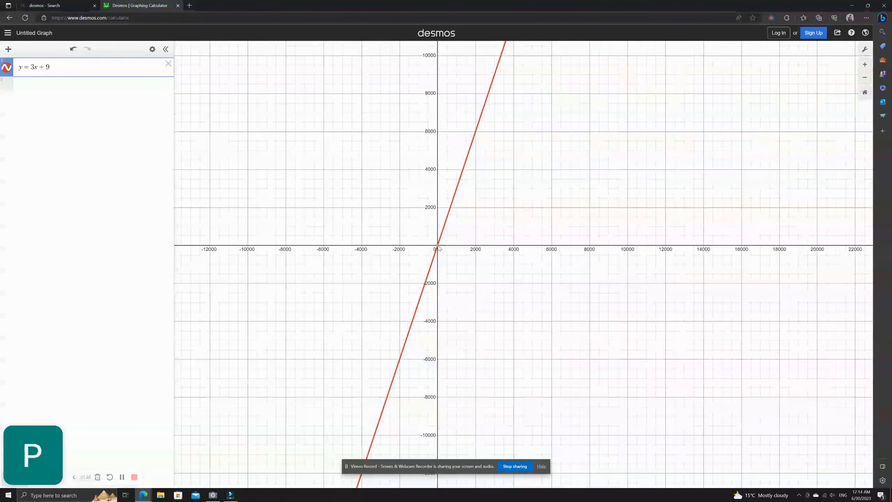
pyautogui.scroll(8, 425, 238)
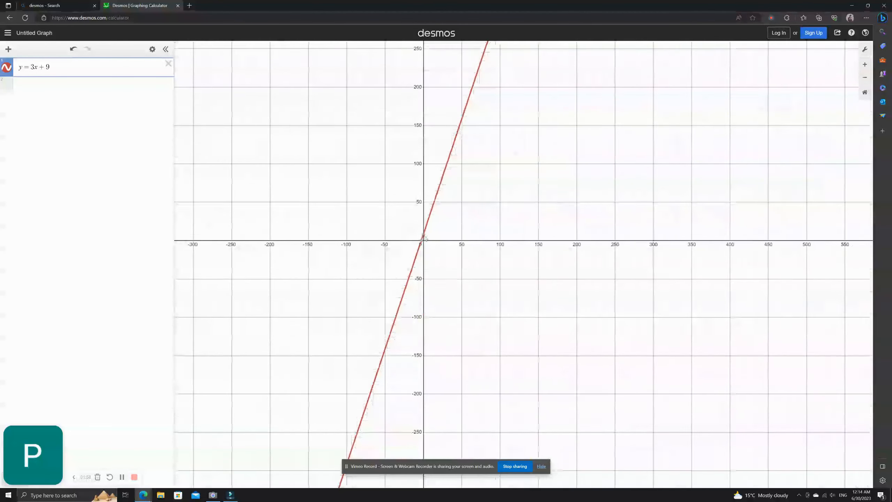
pyautogui.scroll(3, 463, 257)
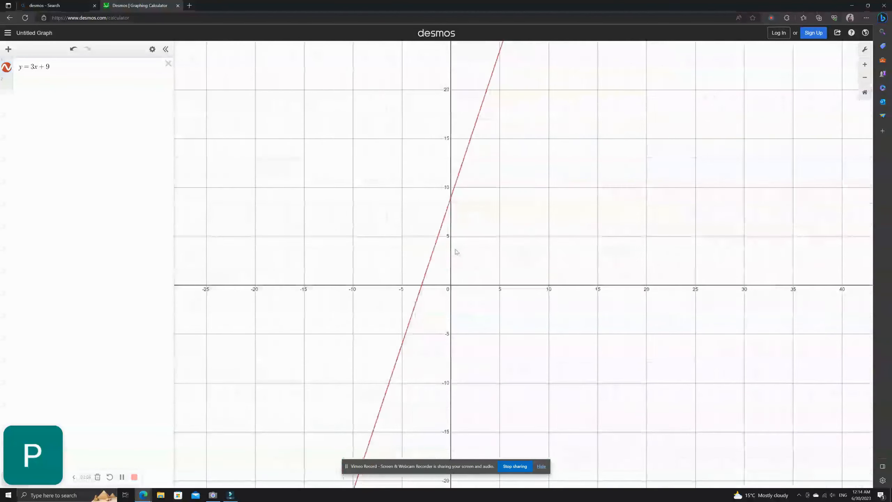
# Display the coordinates of the points where the line crosses the x-axis and the y-axis.
pyautogui.click(425, 289)
pyautogui.click(451, 197)
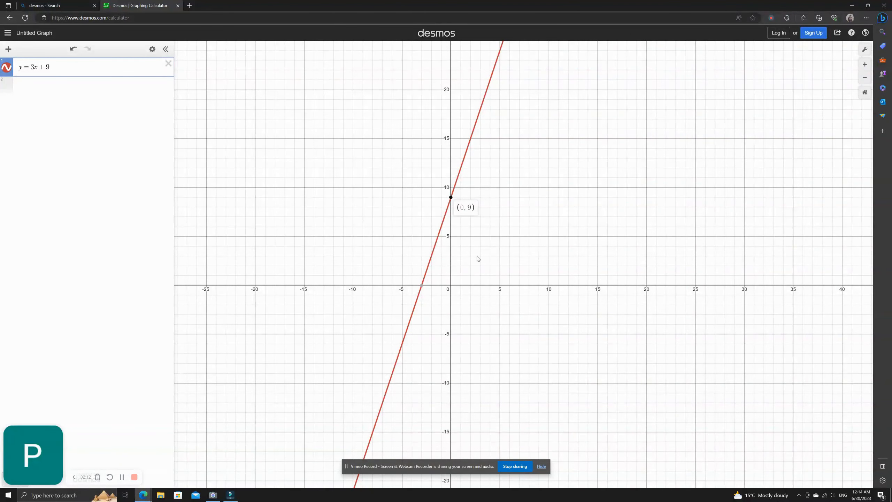
pyautogui.click(422, 284)
# Rewrite the equation as y = mx + c and add sliders for both m and c.
pyautogui.click(34, 67)
pyautogui.press('BackSpace')
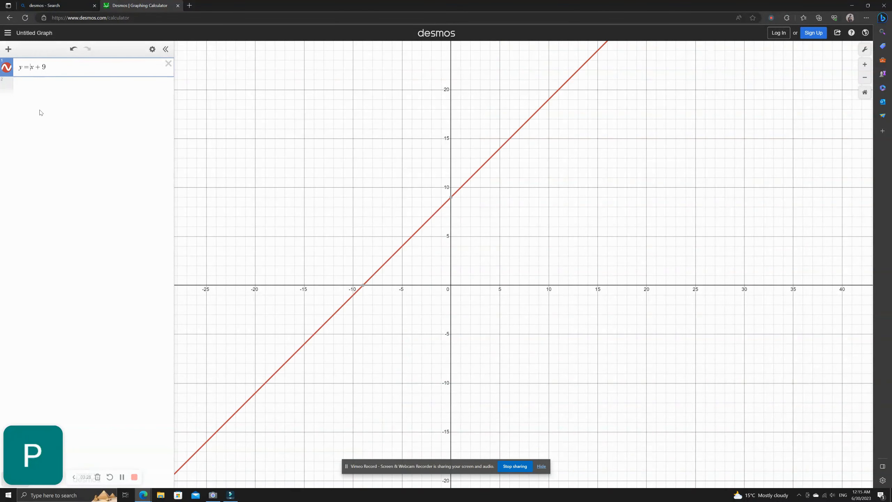
pyautogui.write('m')
pyautogui.press('BackSpace')
pyautogui.write('c')
pyautogui.click(69, 79)
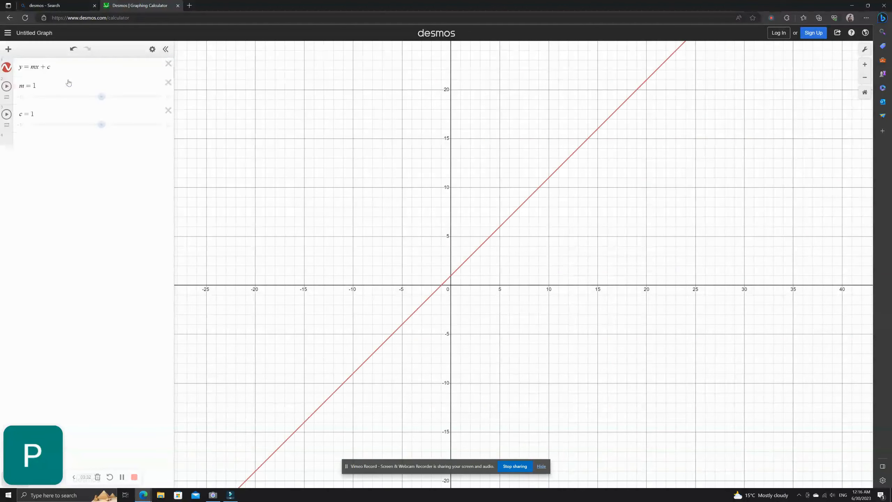
# Inspect the line's y-intercept, set the c slider to 10, and check the crossing point on the y-axis again.
pyautogui.scroll(5, 451, 267)
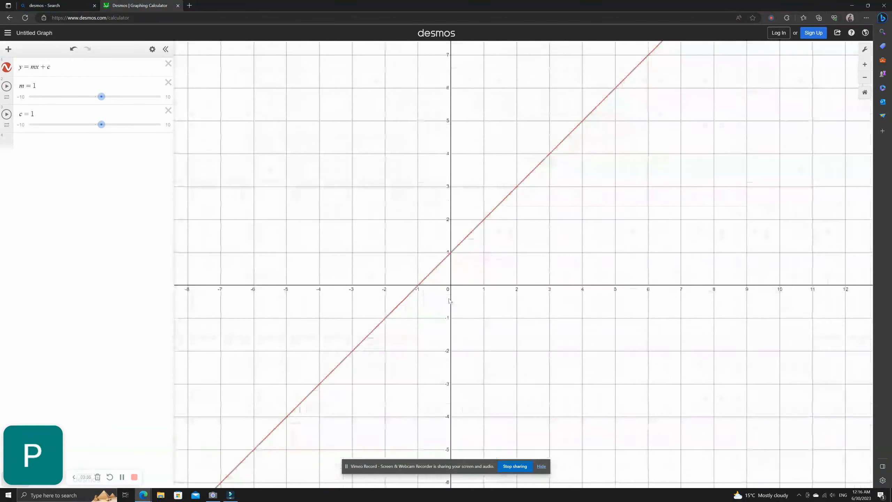
pyautogui.click(451, 242)
pyautogui.moveTo(101, 125); pyautogui.dragTo(162, 127)
pyautogui.scroll(-1, 493, 236)
pyautogui.scroll(-2, 492, 234)
pyautogui.moveTo(487, 162); pyautogui.dragTo(490, 379)
pyautogui.scroll(2, 473, 222)
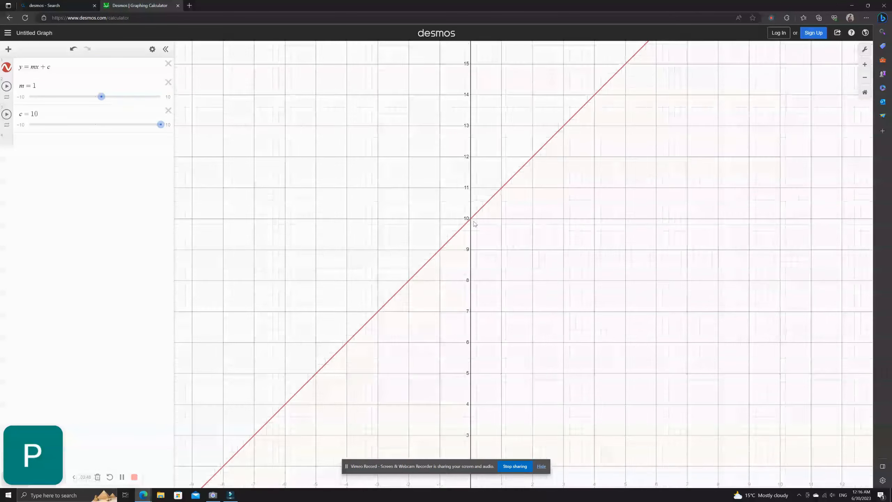
pyautogui.scroll(-1, 472, 223)
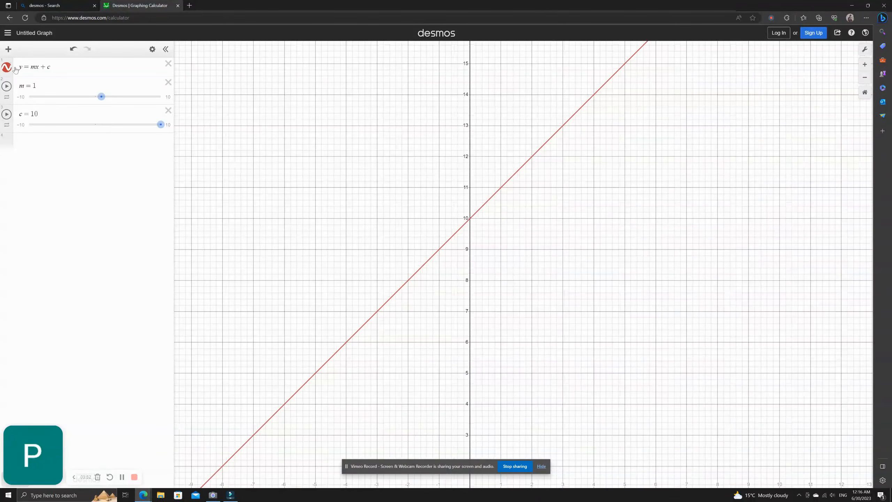
# Highlight the mx term in the equation and inspect the line's y-intercept on the graph.
pyautogui.click(31, 71)
pyautogui.moveTo(40, 68); pyautogui.dragTo(31, 70)
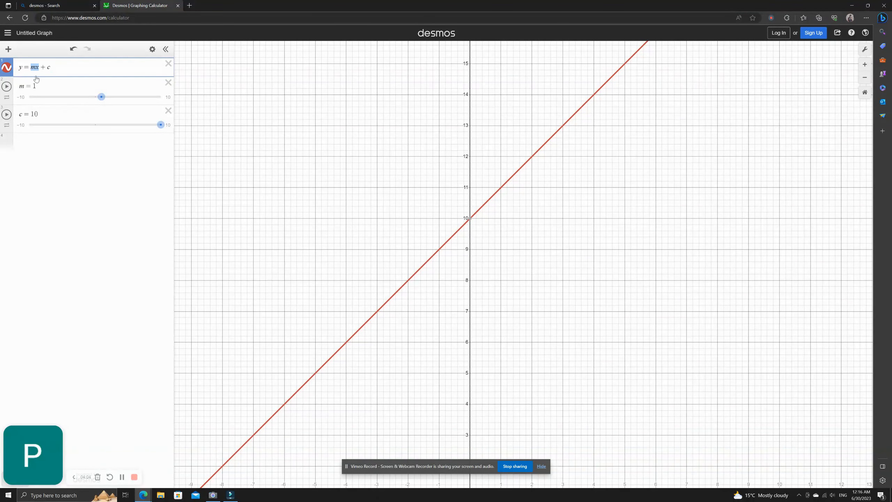
pyautogui.click(472, 226)
pyautogui.scroll(-5, 448, 276)
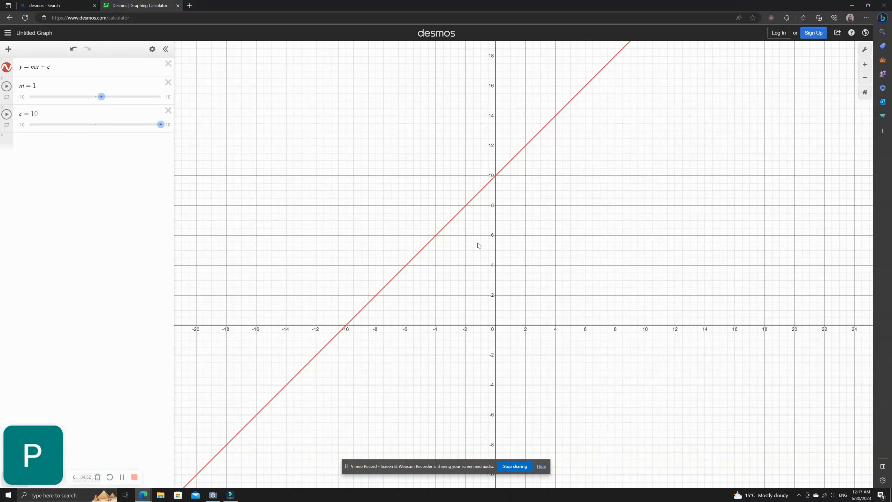
pyautogui.click(498, 180)
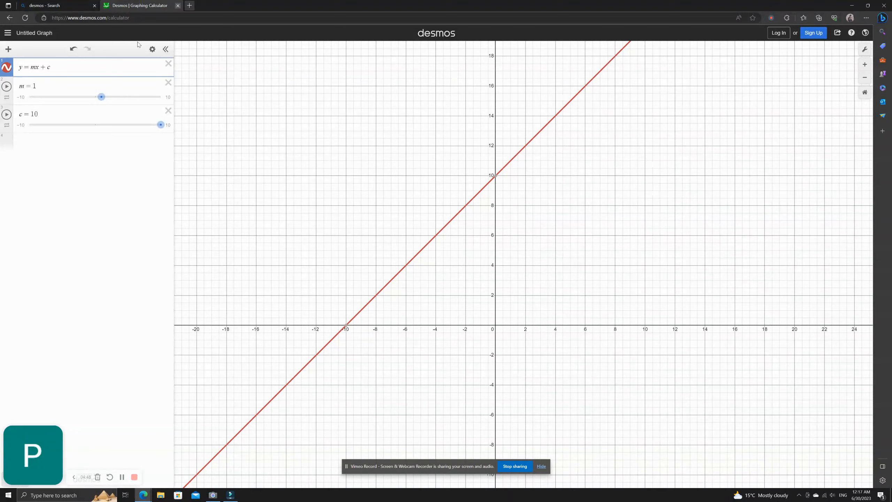
# Set the c slider to 0 and the m slider to 5.1.
pyautogui.moveTo(161, 125); pyautogui.dragTo(94, 128)
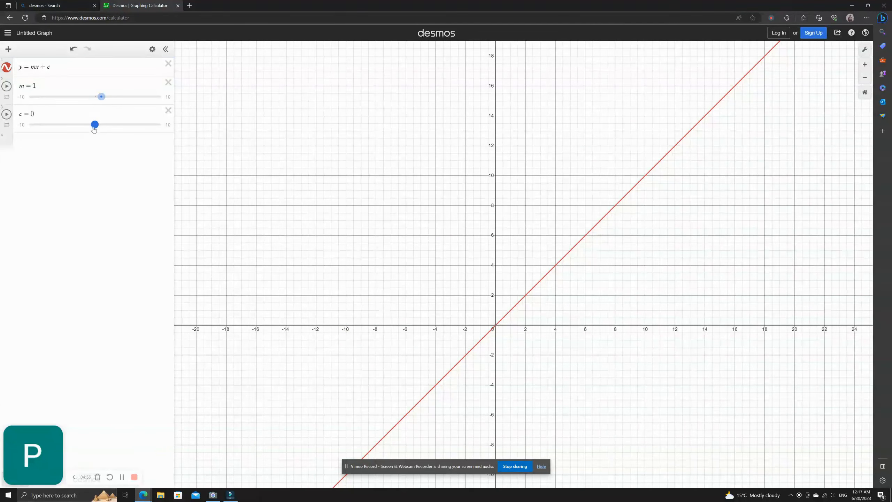
pyautogui.moveTo(101, 97); pyautogui.dragTo(129, 109)
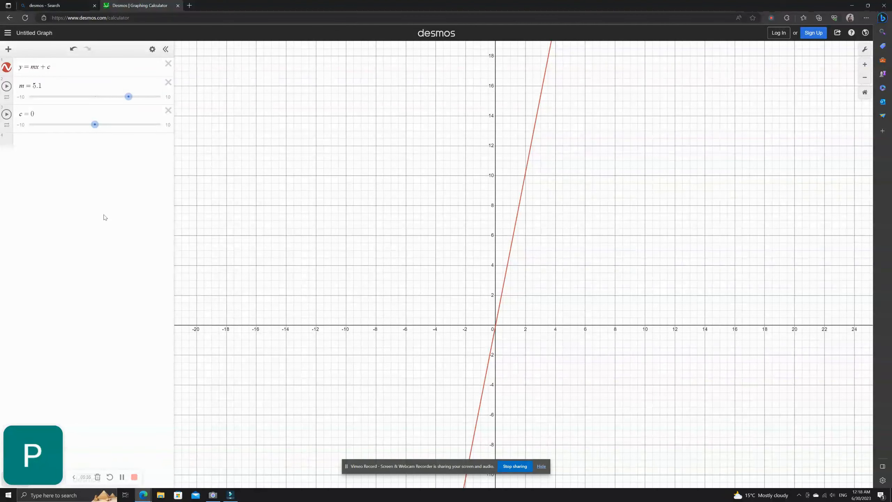
# Examine points along the steeper line and compare it with the terms of y = mx + c and the c value.
pyautogui.moveTo(512, 247)
pyautogui.mouseDown()
pyautogui.moveTo(525, 173)
pyautogui.moveTo(493, 332)
pyautogui.moveTo(519, 257)
pyautogui.mouseUp()
pyautogui.scroll(-5, 518, 255)
pyautogui.moveTo(559, 217); pyautogui.dragTo(554, 416)
pyautogui.click(546, 266)
pyautogui.moveTo(546, 266); pyautogui.dragTo(547, 270)
pyautogui.scroll(-3, 547, 268)
pyautogui.moveTo(560, 328); pyautogui.dragTo(557, 198)
pyautogui.moveTo(24, 69); pyautogui.dragTo(53, 68)
pyautogui.click(21, 114)
pyautogui.click(111, 185)
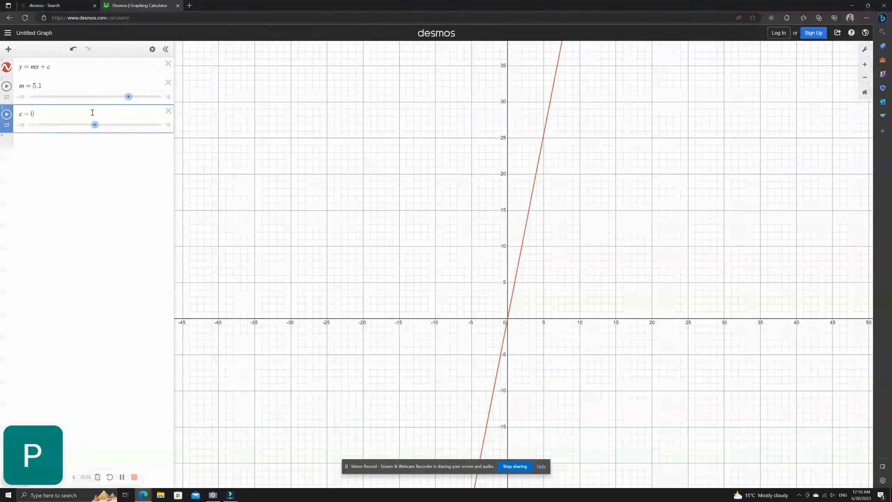
# Vary the m slider through 0.9 and 10, ending at 0, to compare slopes.
pyautogui.moveTo(128, 96); pyautogui.dragTo(101, 96)
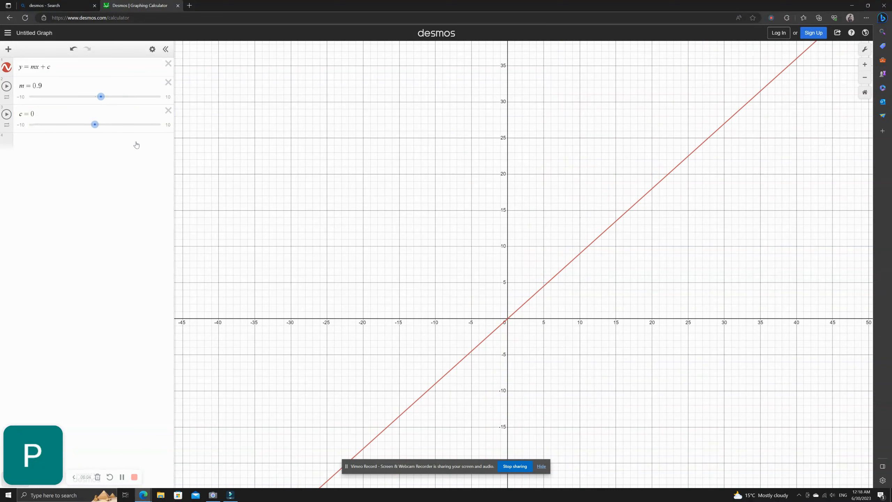
pyautogui.moveTo(101, 96); pyautogui.dragTo(161, 97)
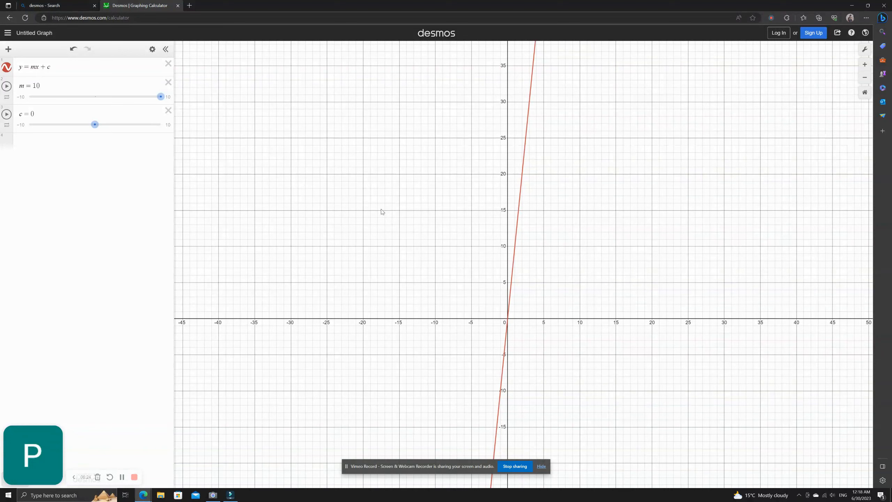
pyautogui.moveTo(161, 96); pyautogui.dragTo(93, 102)
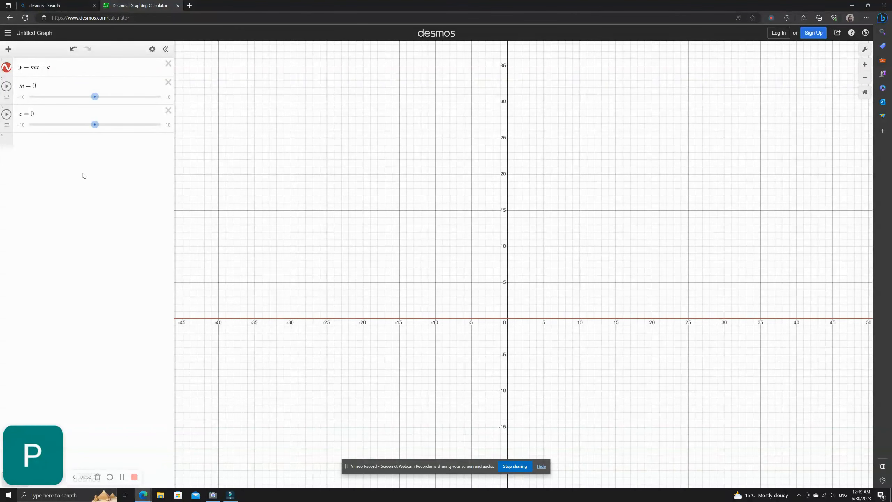
# Start a new empty expression below the c slider.
pyautogui.click(69, 141)
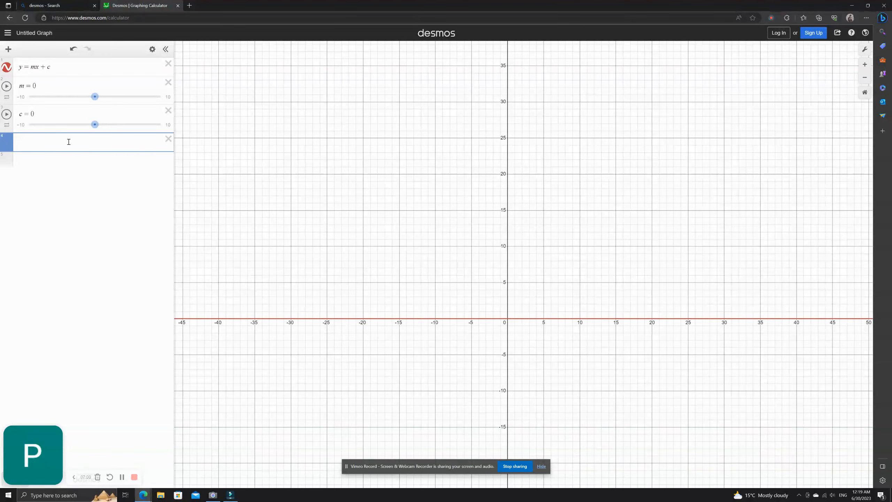